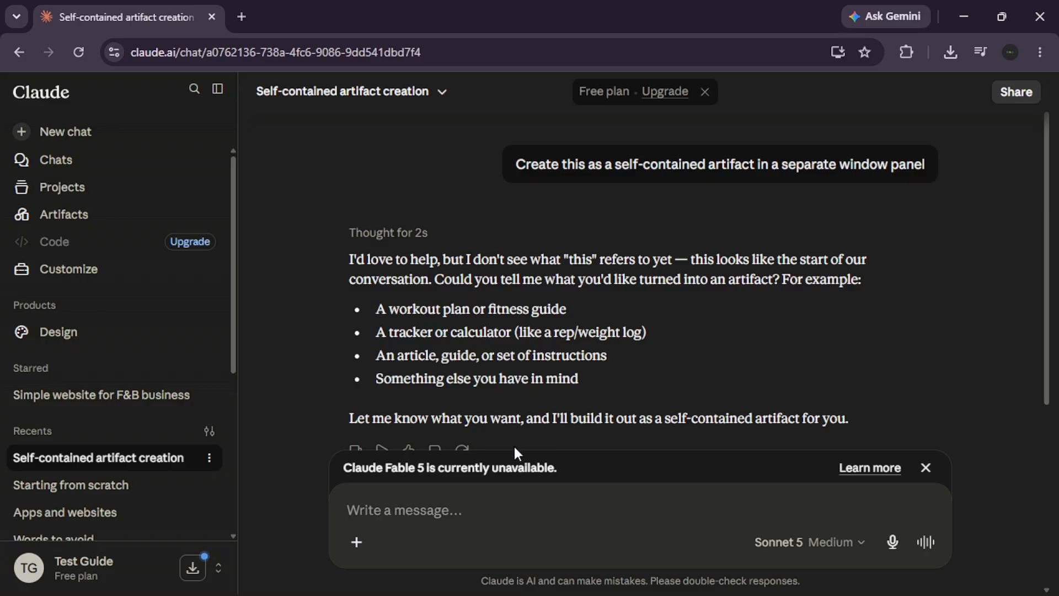
Check the Artifacts option under Visuals in the Capabilities settings, and close the settings
click(62, 574)
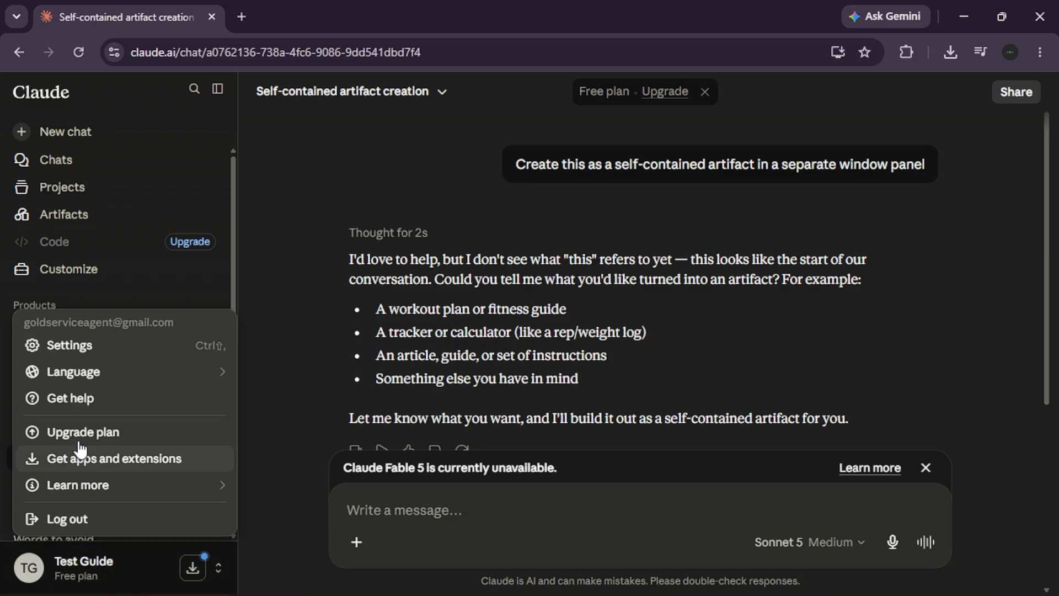
click(79, 349)
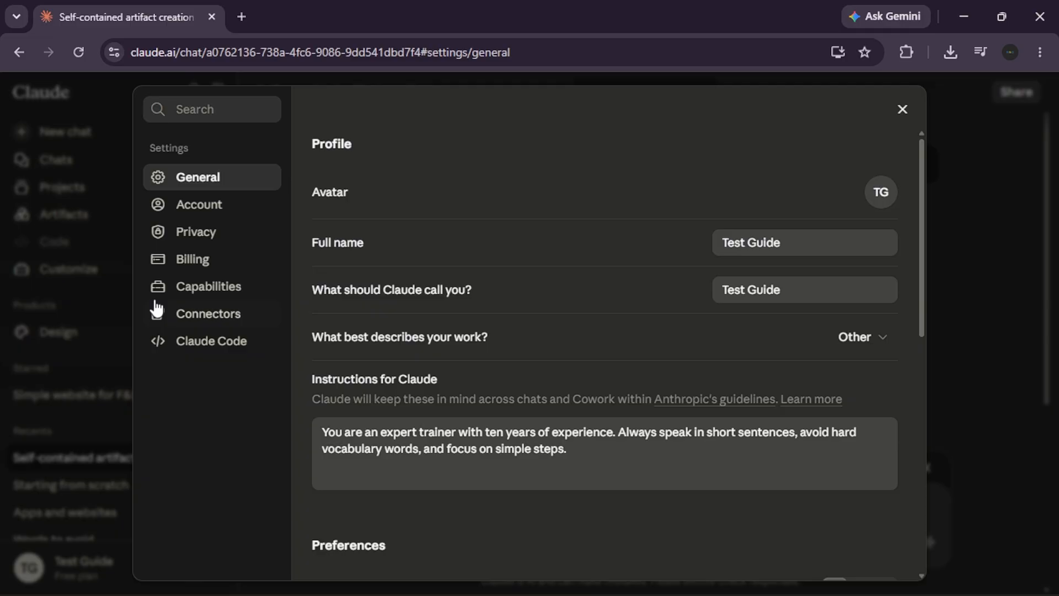
click(192, 293)
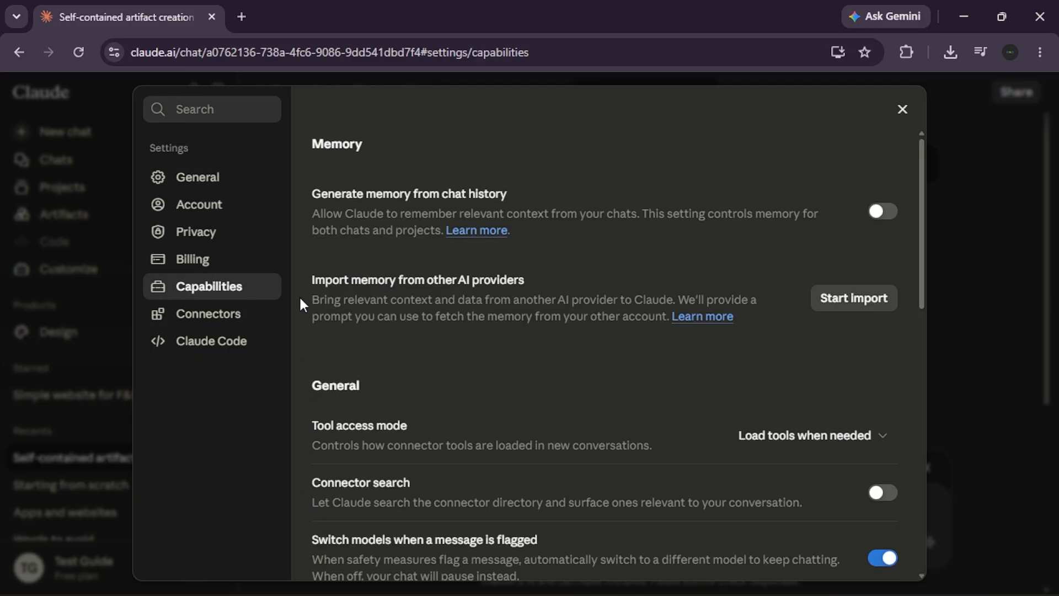
scroll(300, 303, down, 5)
scroll(300, 302, down, 3)
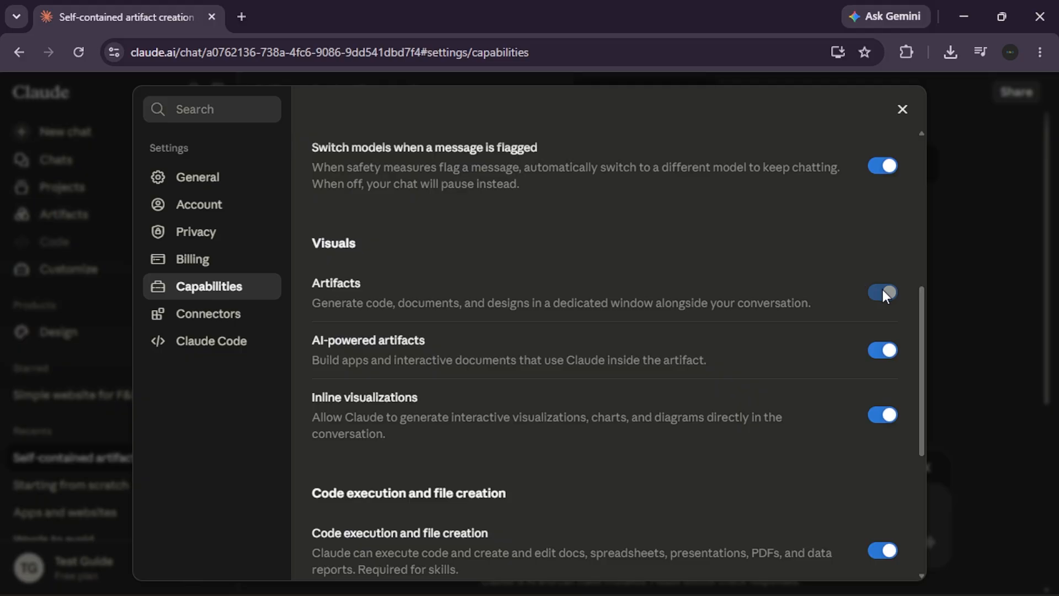
mouse_move(889, 294)
click(903, 110)
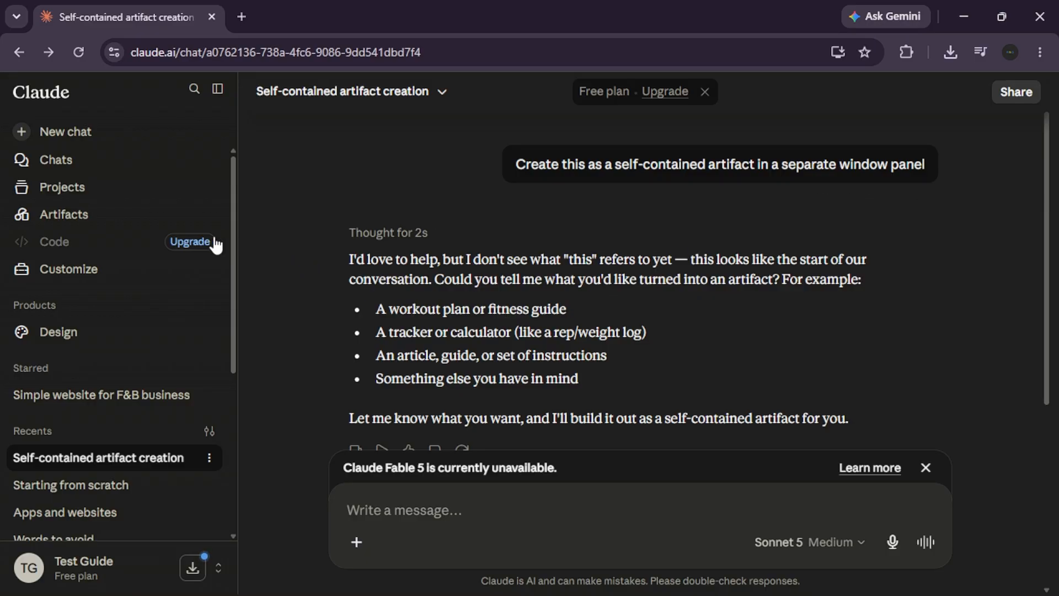
Create a new artifact from the Artifacts page using the Start from scratch category
click(165, 223)
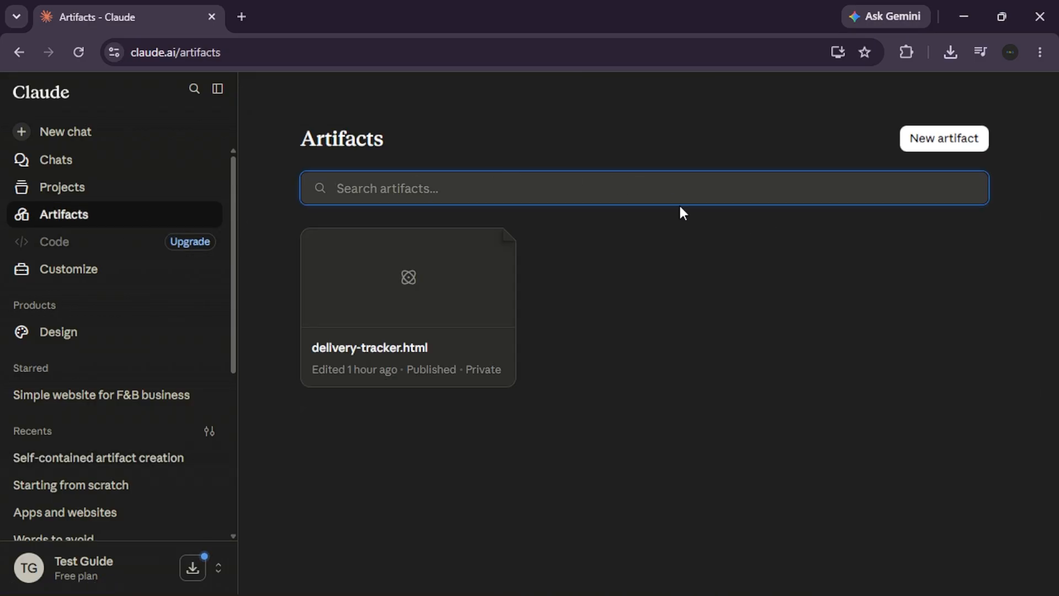
click(953, 139)
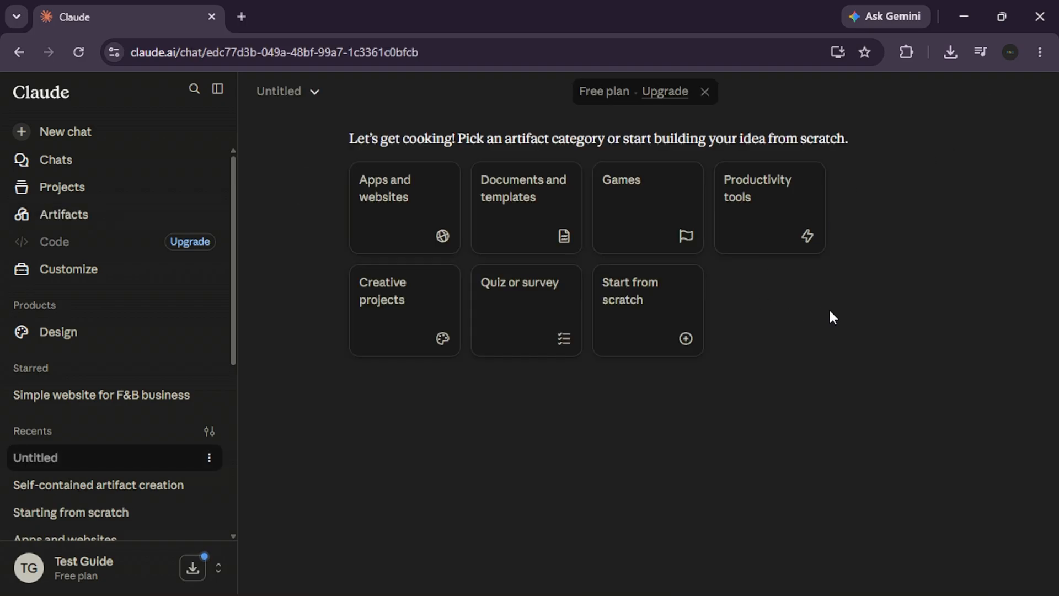
click(655, 322)
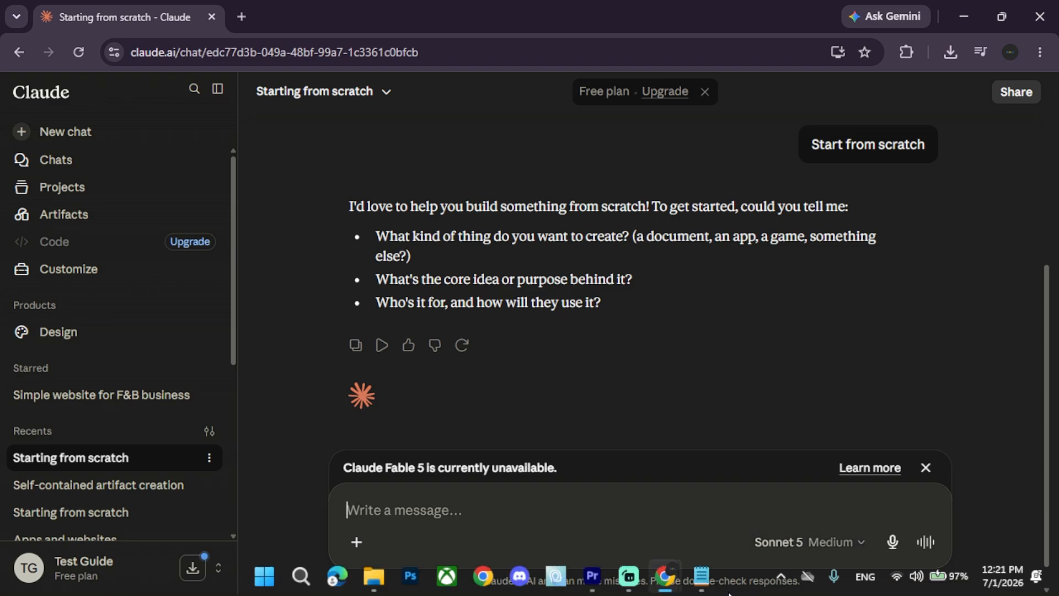
Switch to Notepad and copy the text "flowchart with three connected boxes or a circular icon"
click(704, 584)
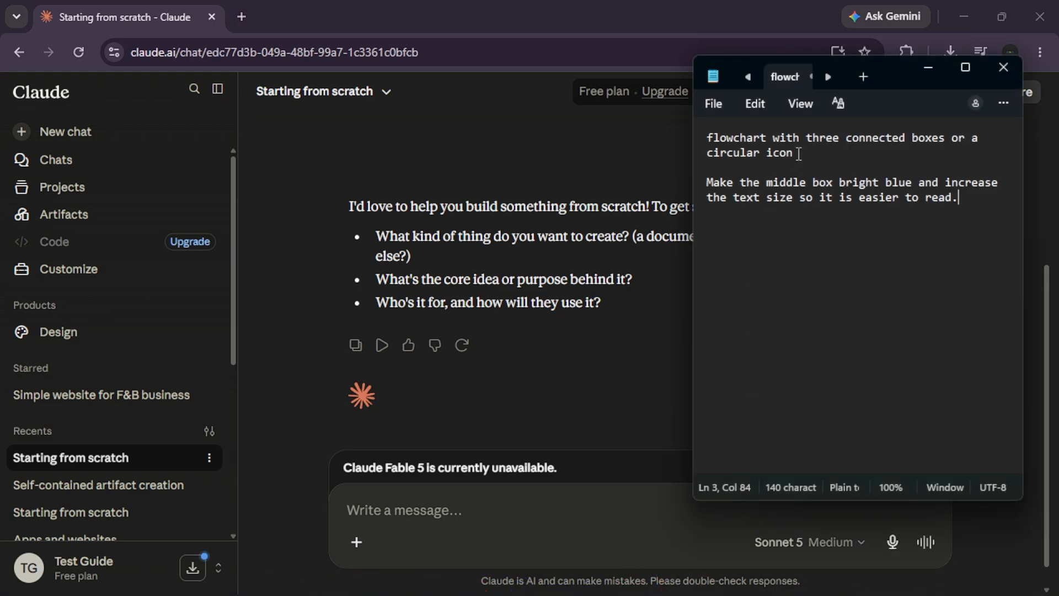
drag(795, 153, 705, 139)
key(ctrl+c)
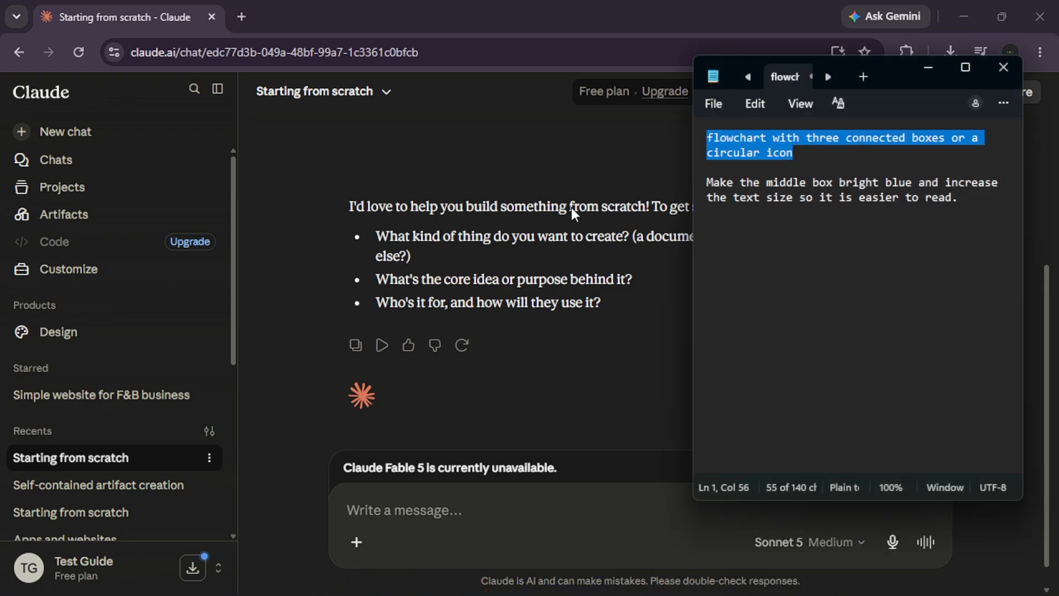
Return to the Claude chat and send the prompt "create a flowchart with three connected boxes or a circular icon"
click(418, 503)
text(creat)
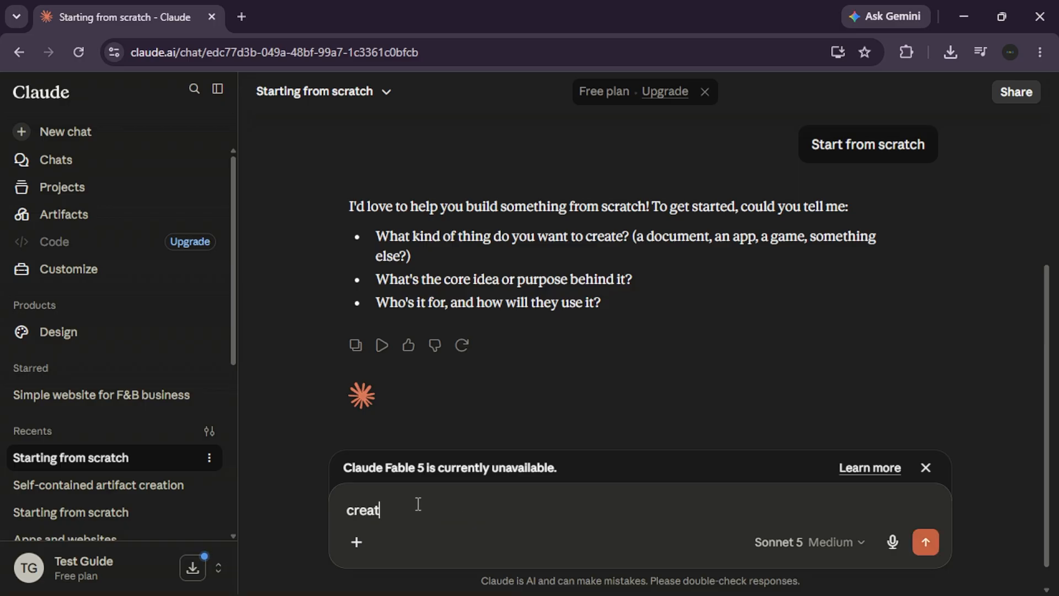
text(e a)
key(ctrl+v)
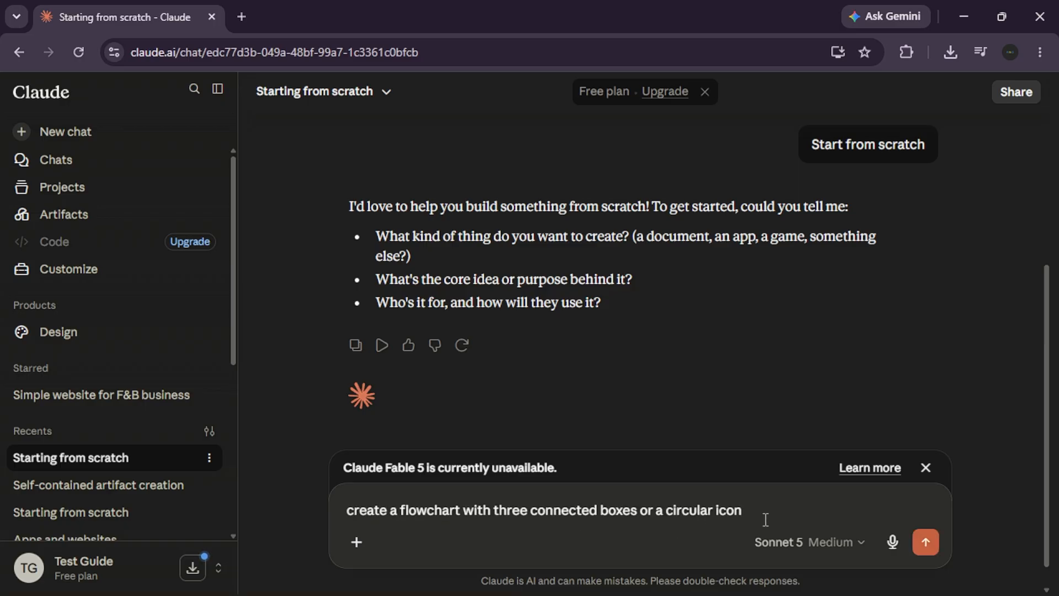
key(Return)
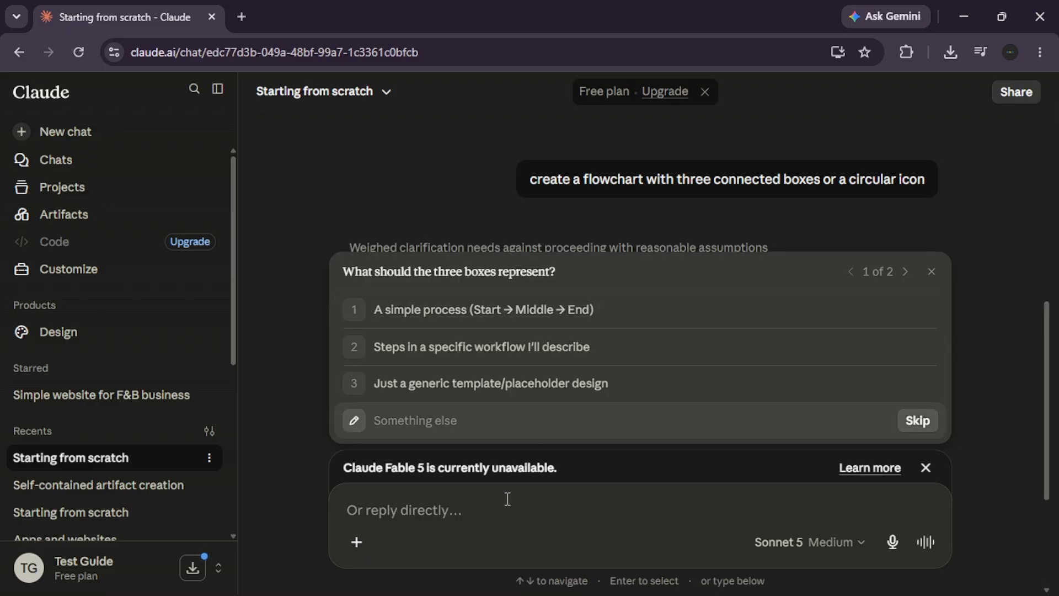
Answer the clarifying questions with "Just a generic template/placeholder design" for the boxes and "Colorful & bold" for the style
click(480, 382)
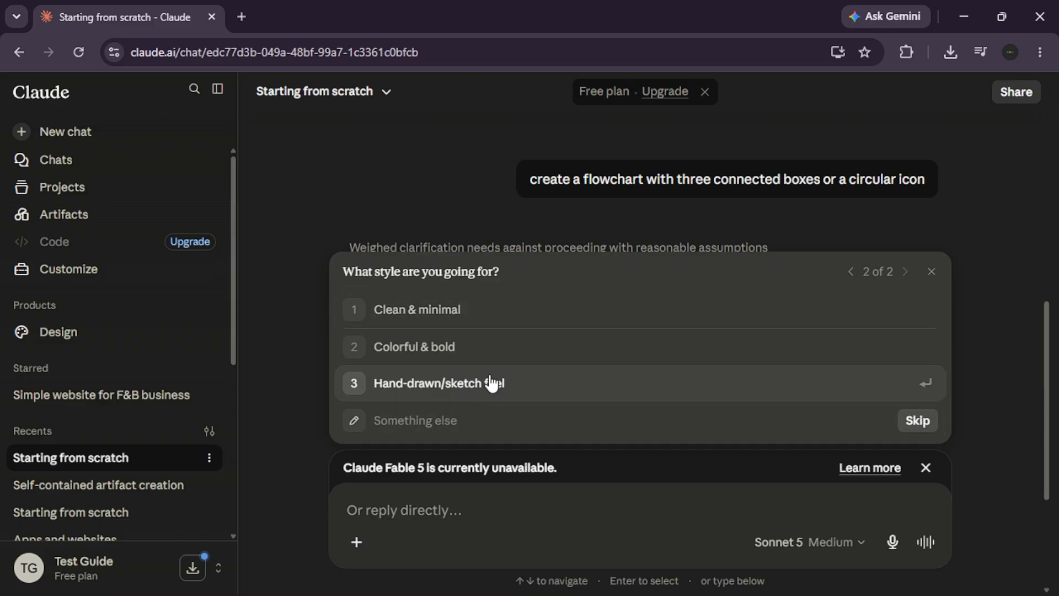
click(481, 358)
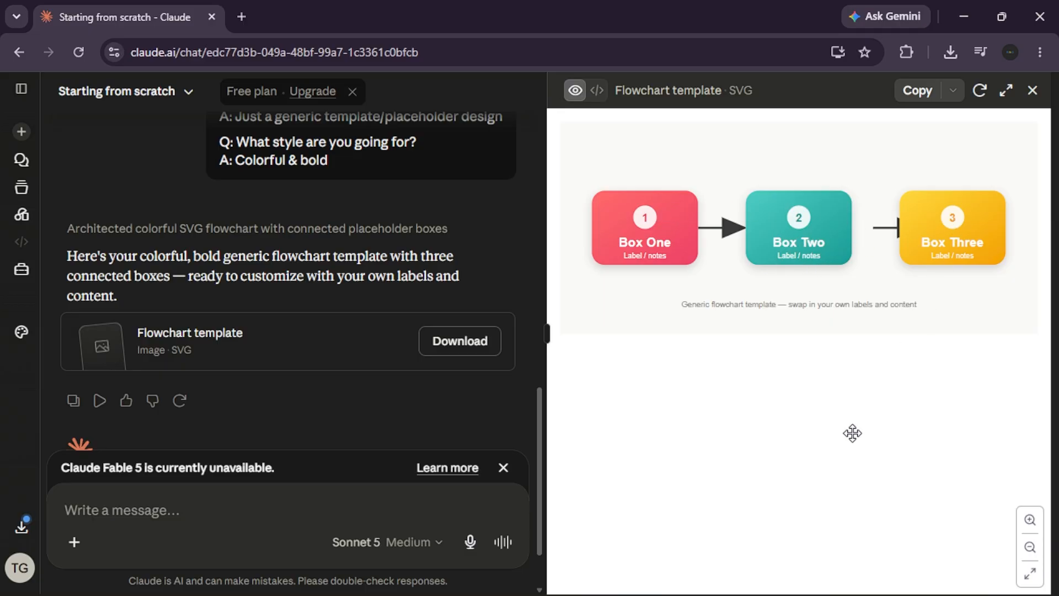
scroll(853, 433, up, 1)
scroll(683, 172, down, 1)
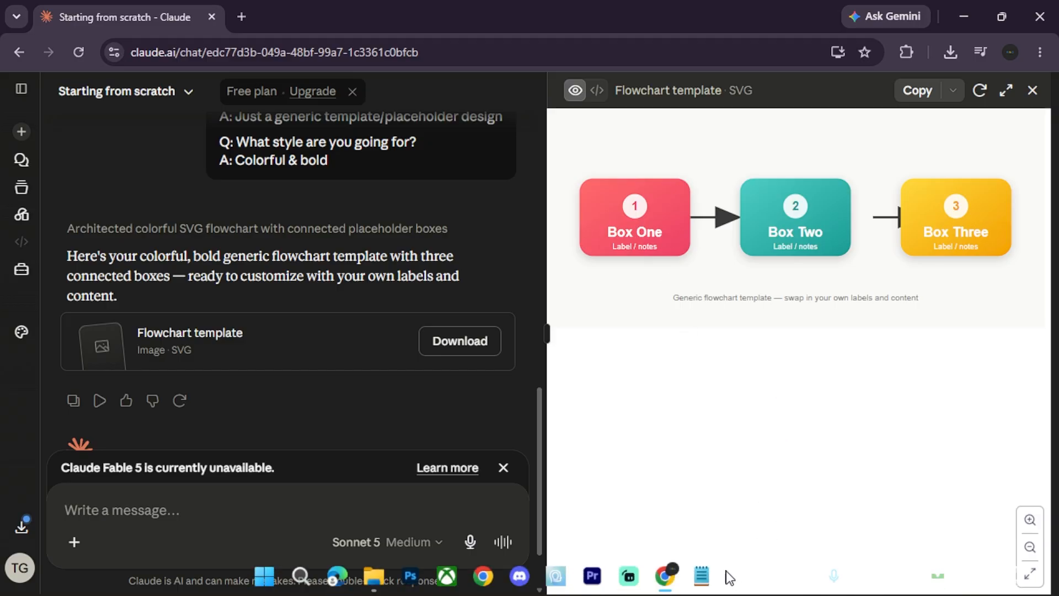
Copy the Notepad sentence "Make the middle box bright blue and increase the text size so it is easier to read." and return to Claude
click(712, 570)
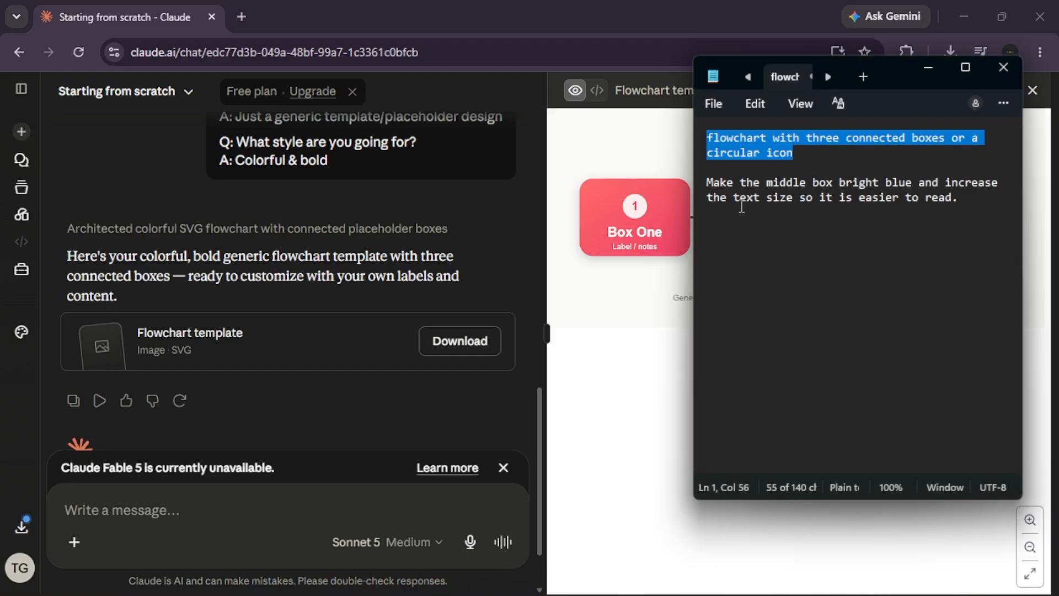
drag(709, 186, 1017, 218)
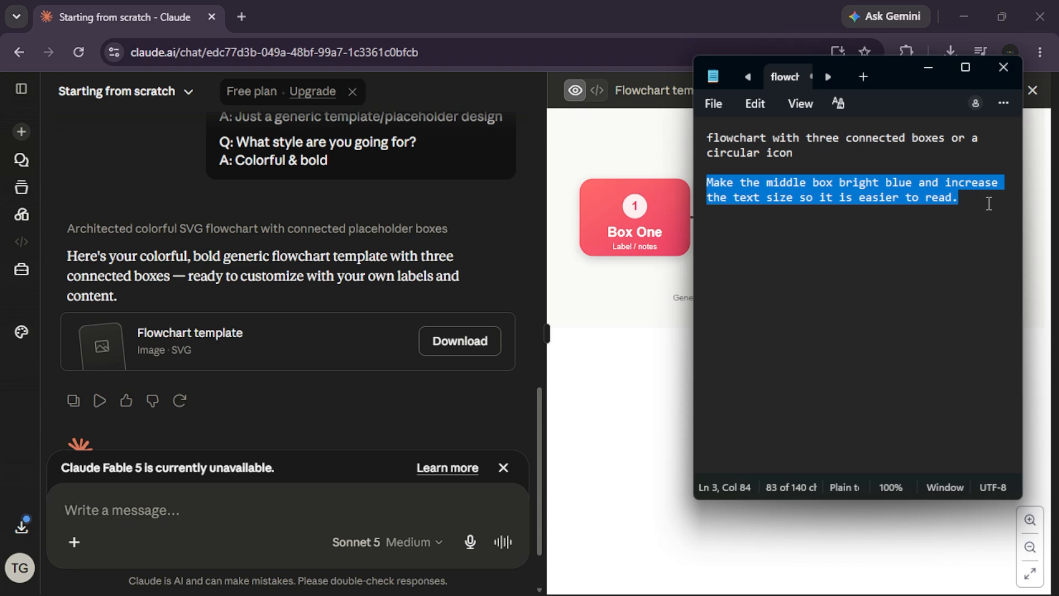
click(620, 229)
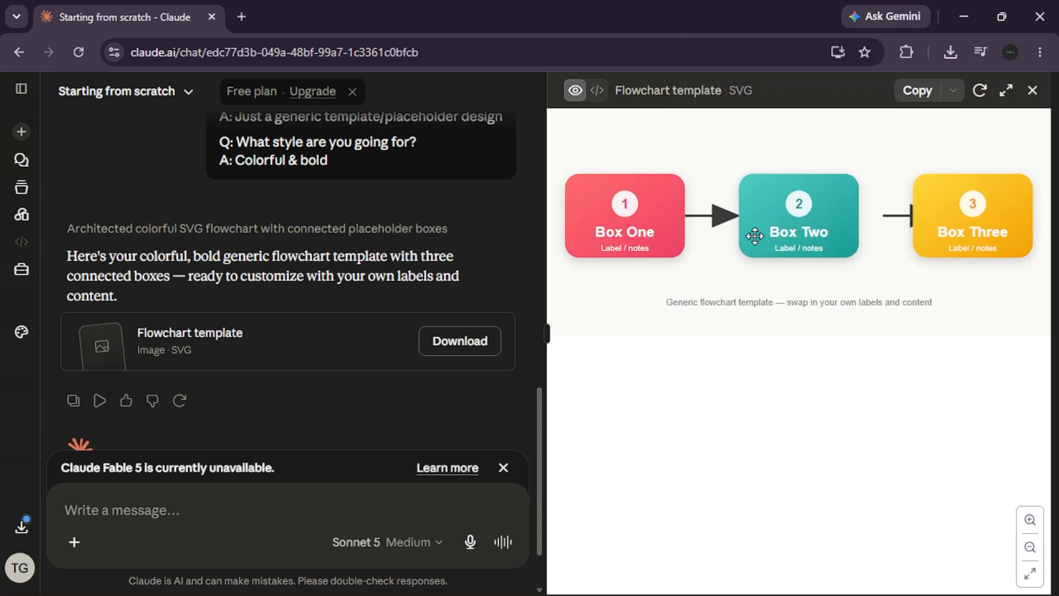
Send the copied request to make the middle box bright blue and increase the text size in the flowchart
scroll(939, 231, up, 6)
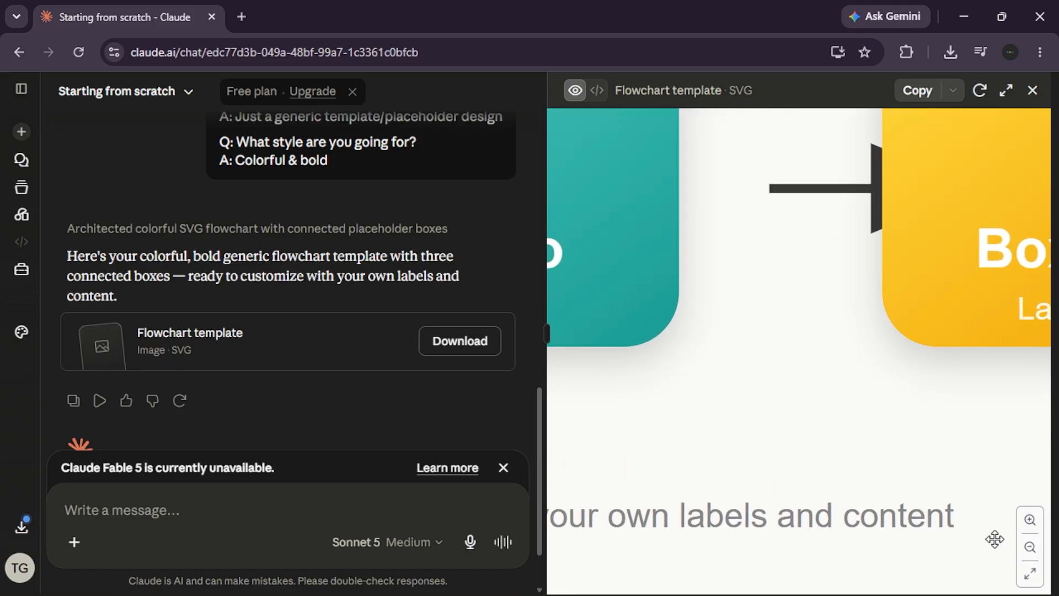
click(1030, 547)
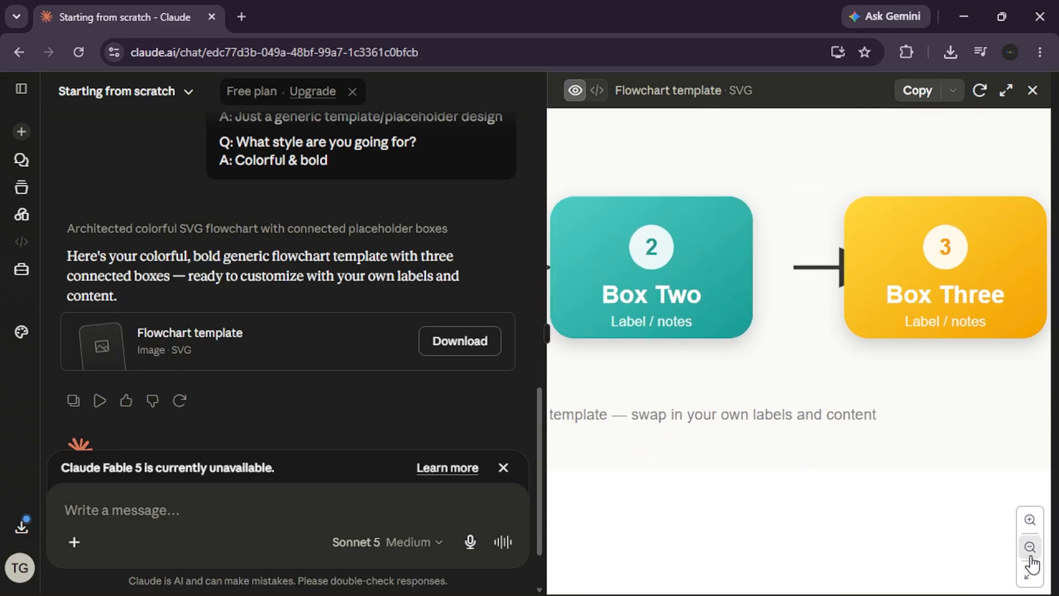
click(1030, 552)
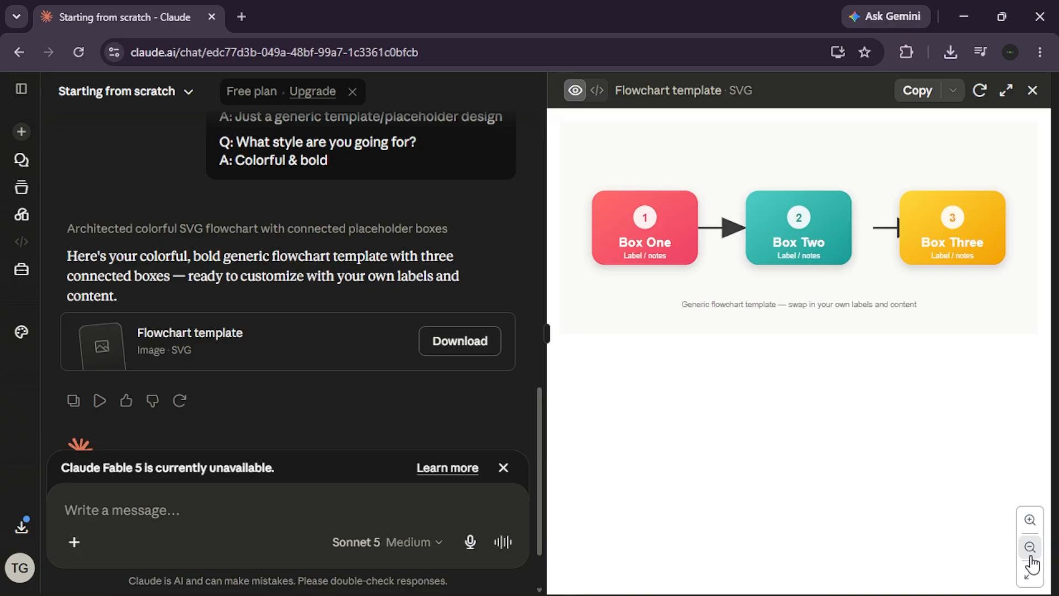
click(380, 494)
key(ctrl+v)
key(Return)
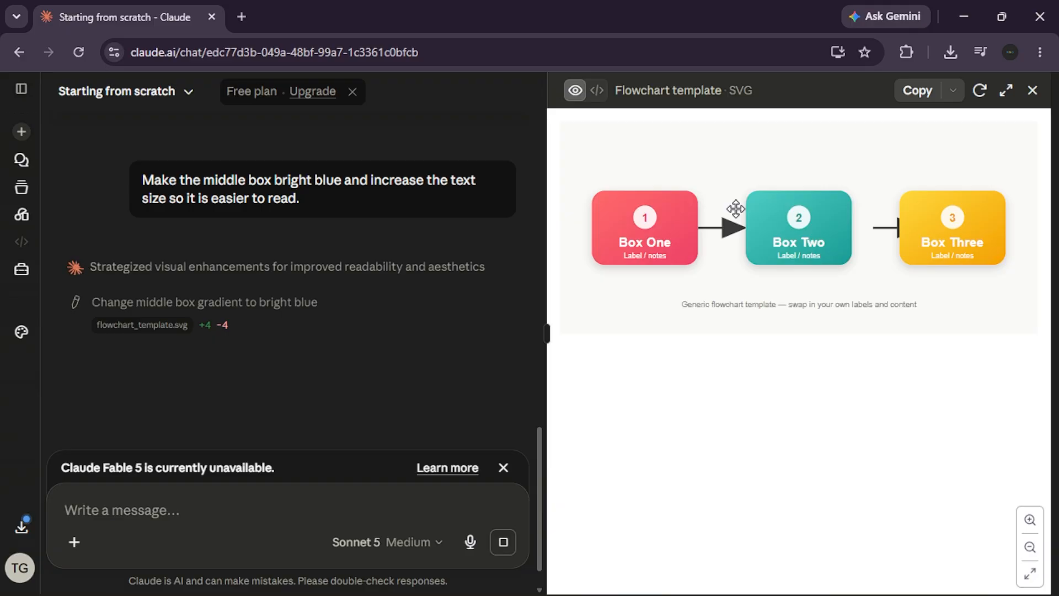
View the SVG code of the flowchart template, and return to its visual preview
click(601, 100)
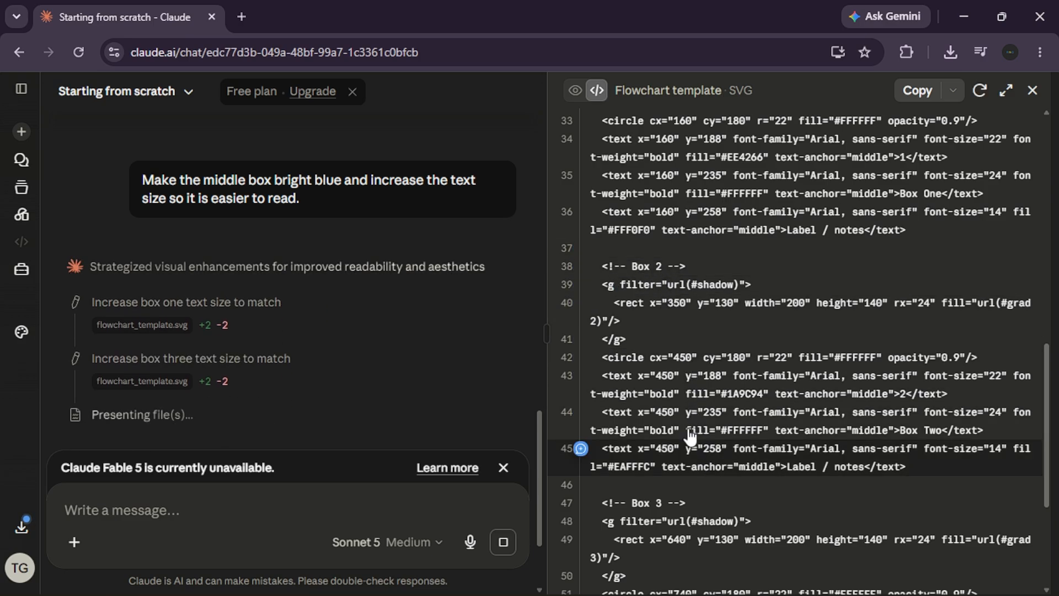
click(575, 92)
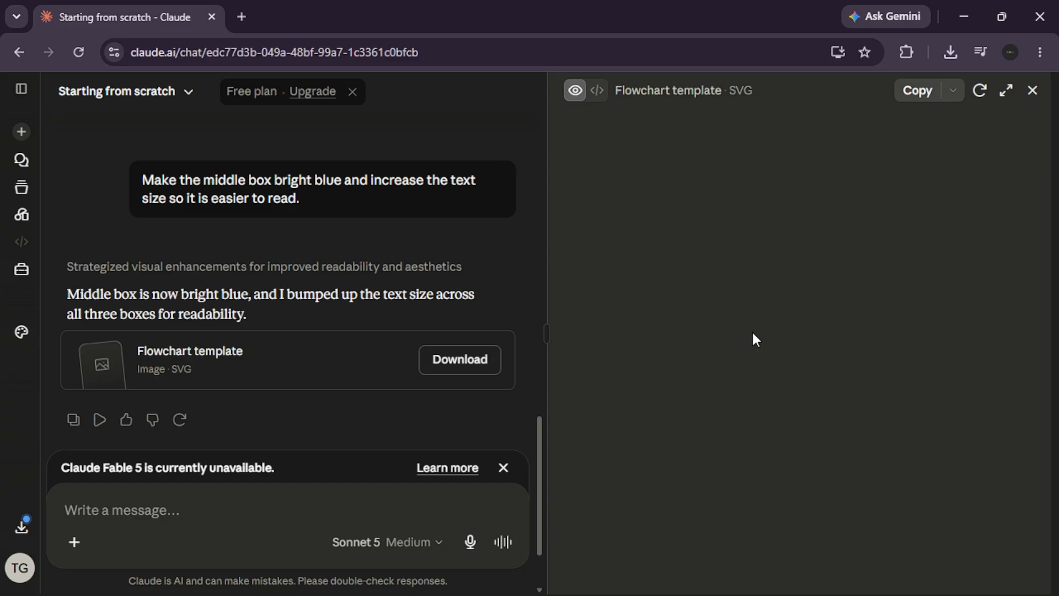